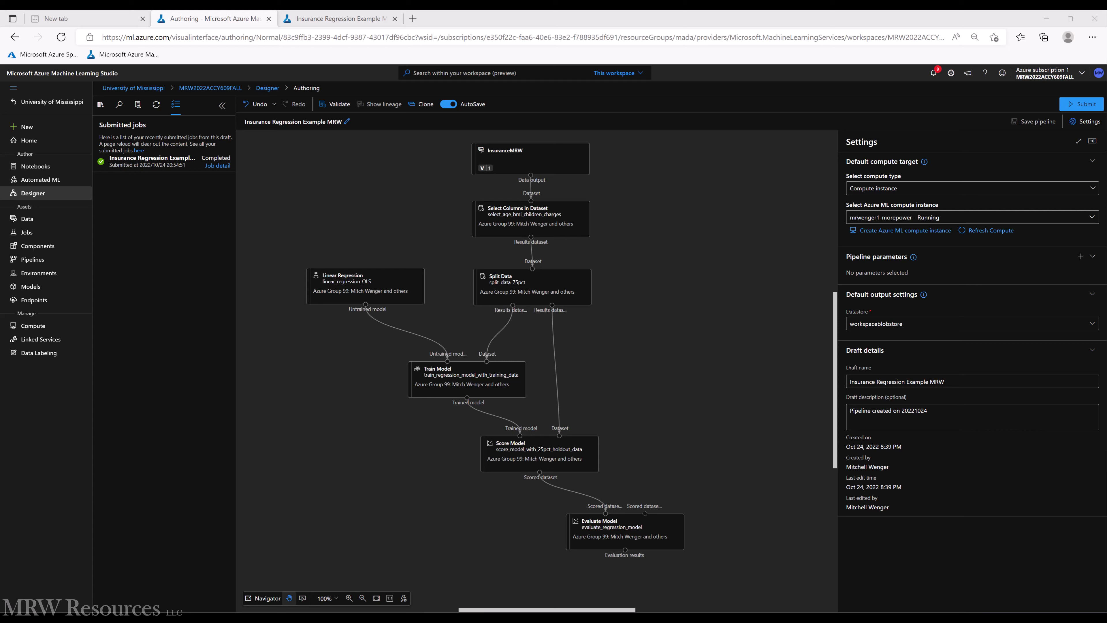
- Preview the InsuranceMRW dataset in the enlarged view and return the preview to its normal size
right_click(509, 164)
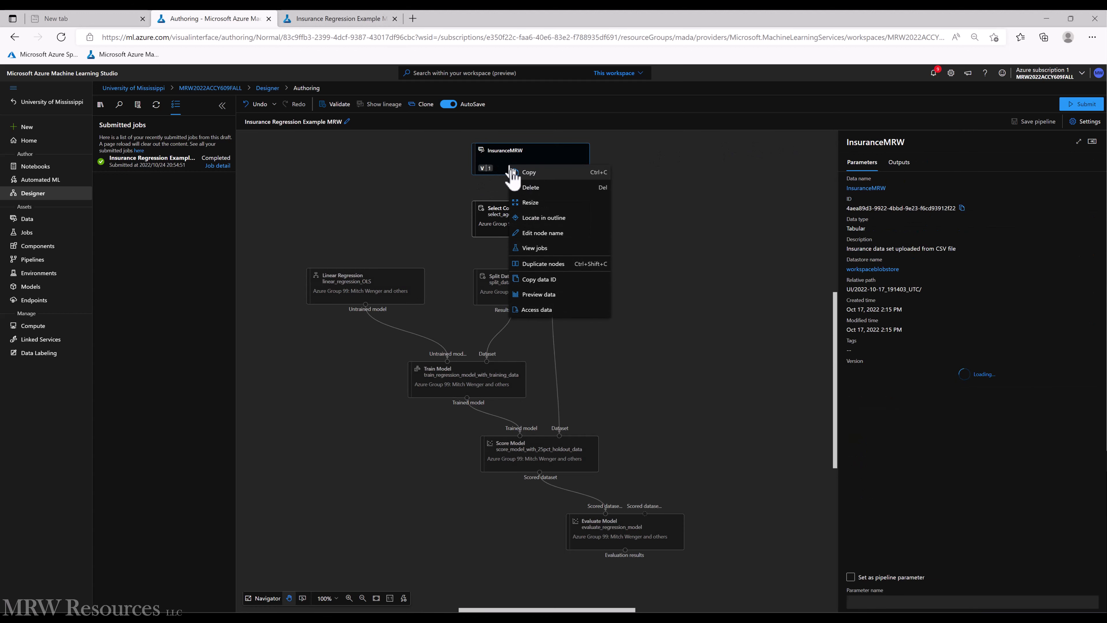
left_click(558, 293)
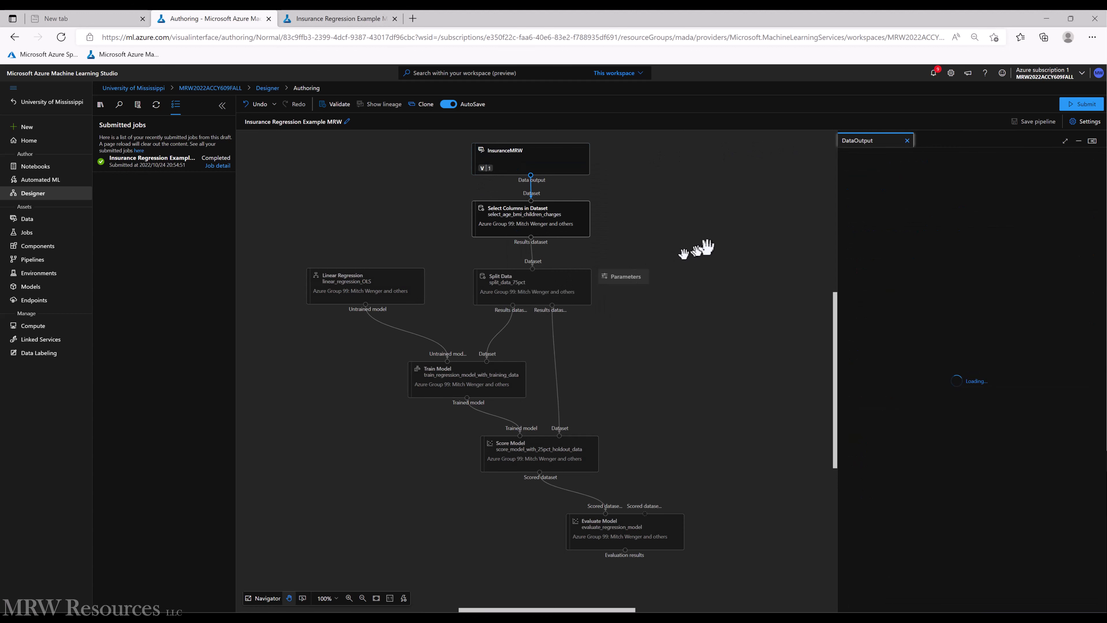
left_click(1065, 141)
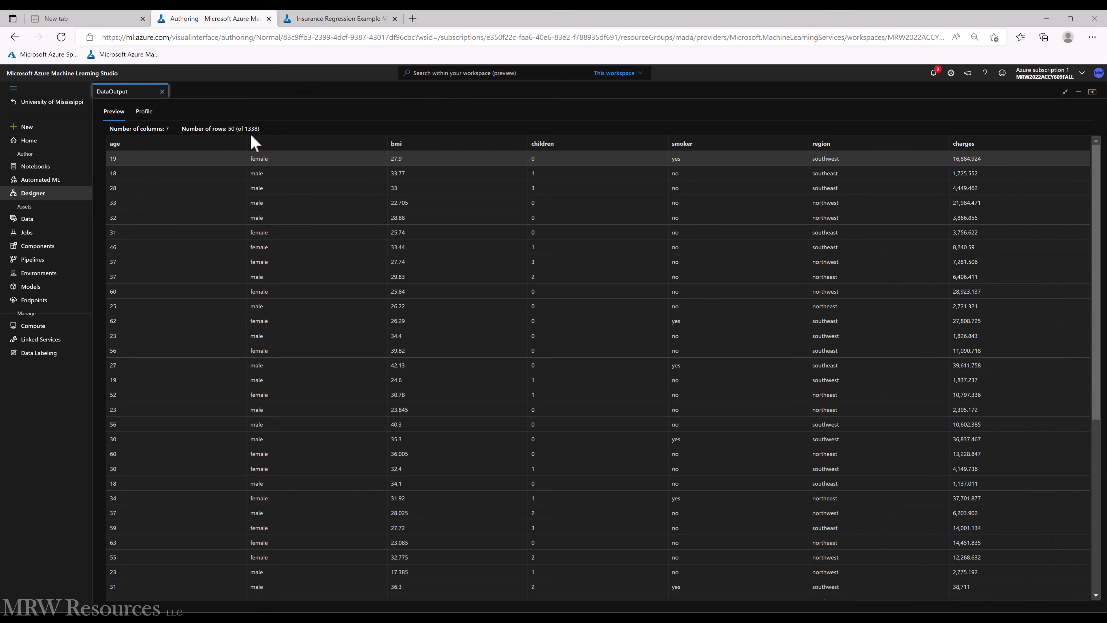
left_click(1064, 93)
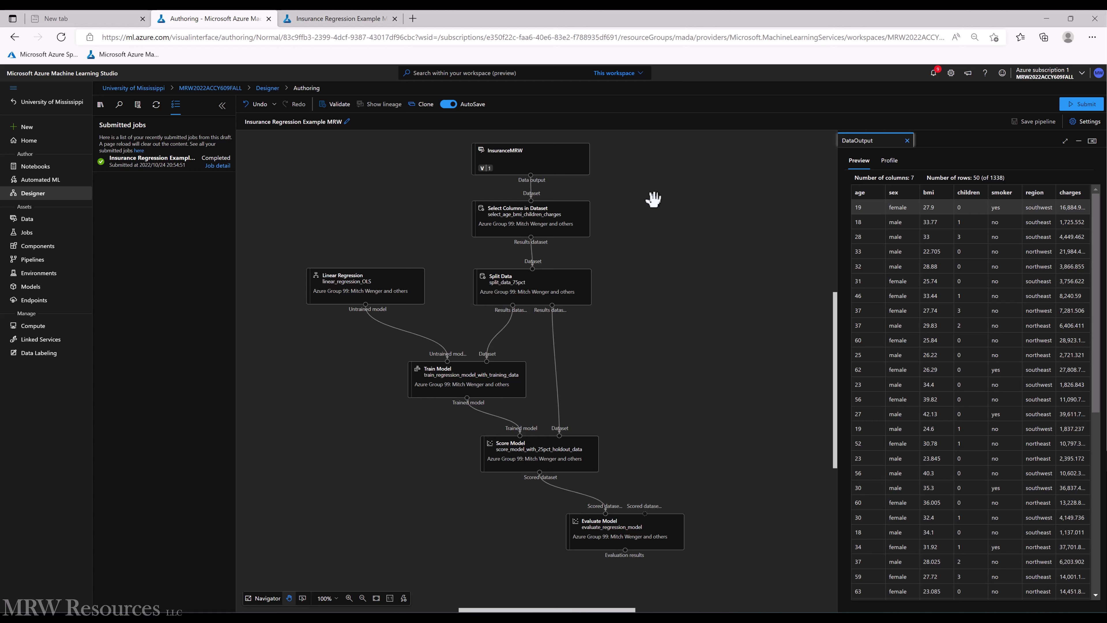
left_click(540, 280)
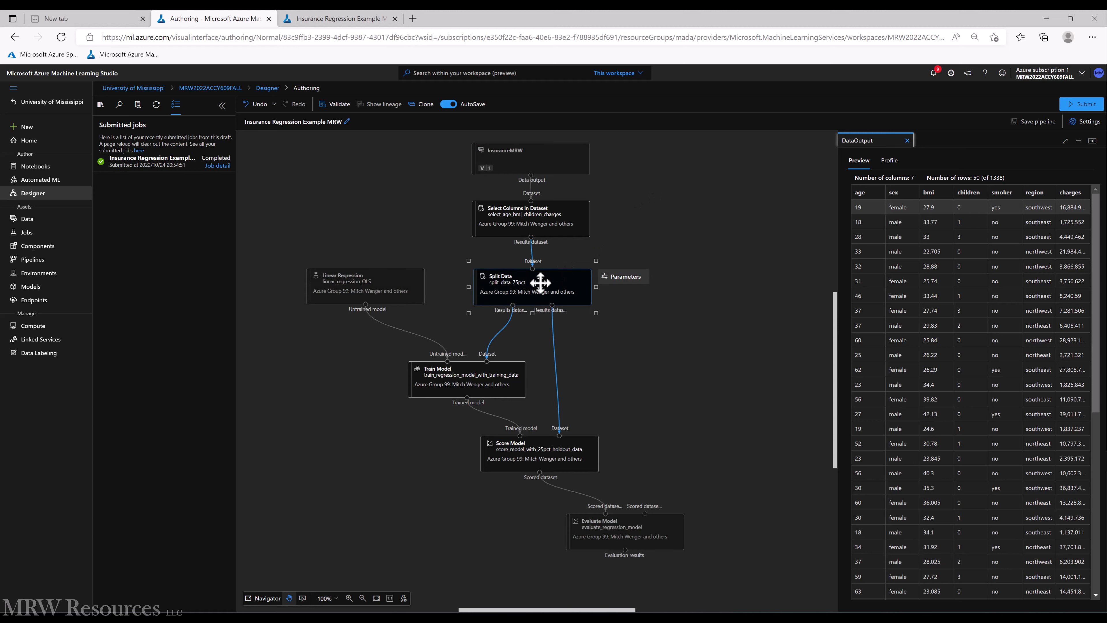
left_click(543, 452)
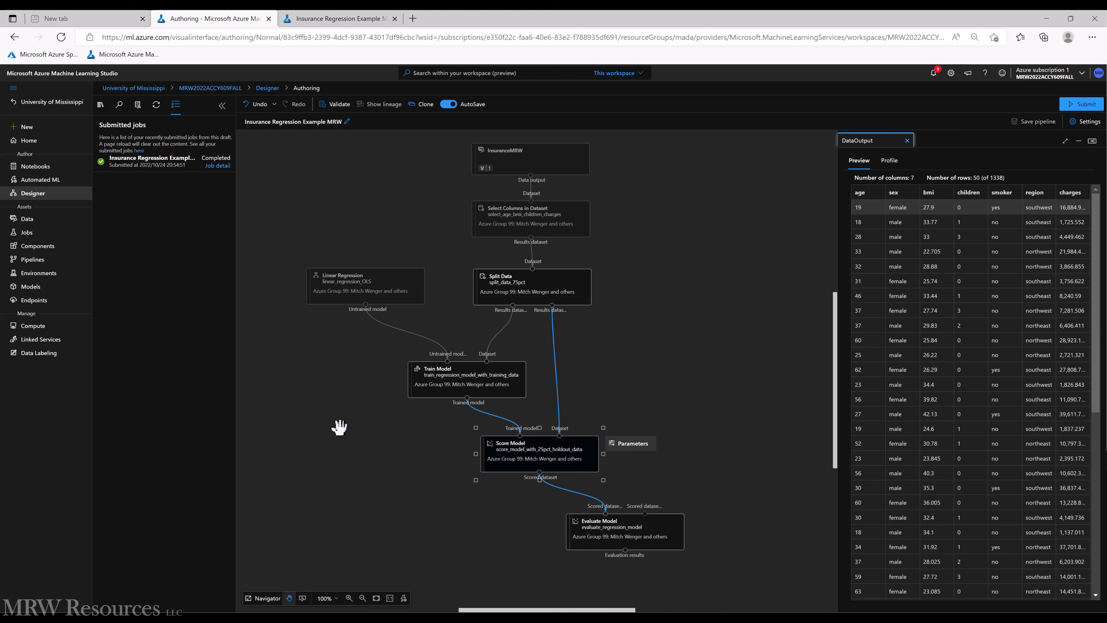
- Change the Select Columns in Dataset node's rule to include all columns and save it
left_click(524, 213)
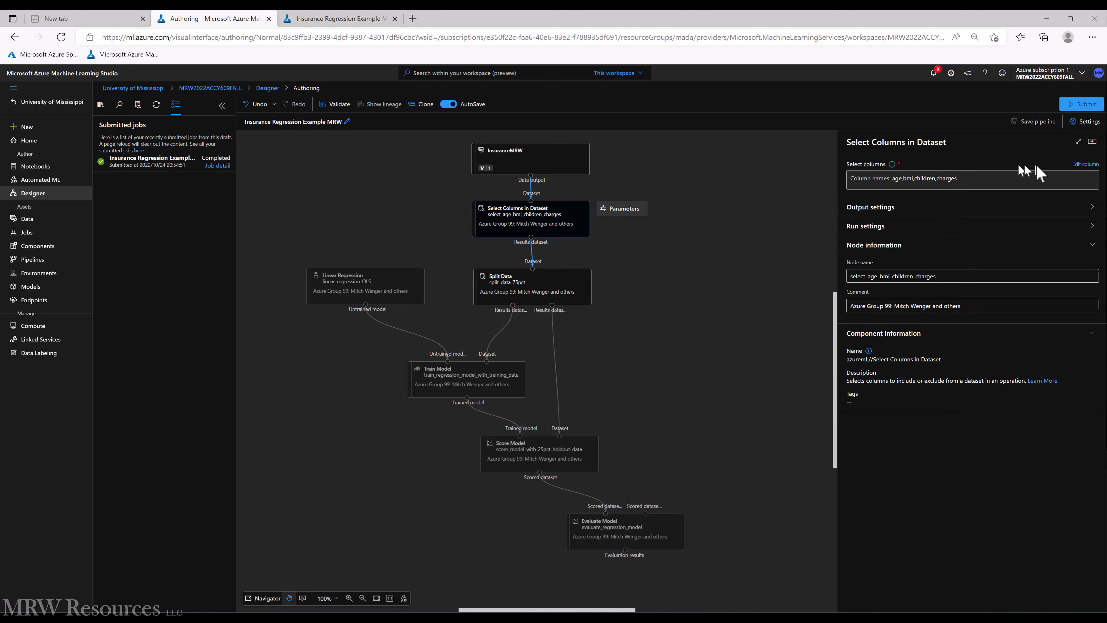
left_click(1082, 164)
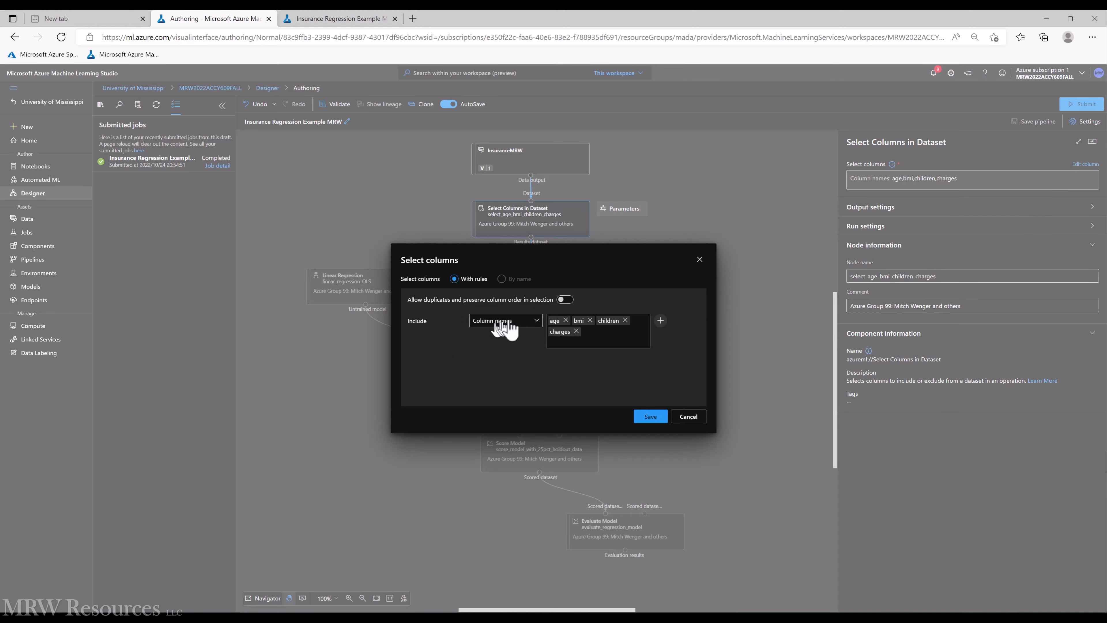
left_click(536, 320)
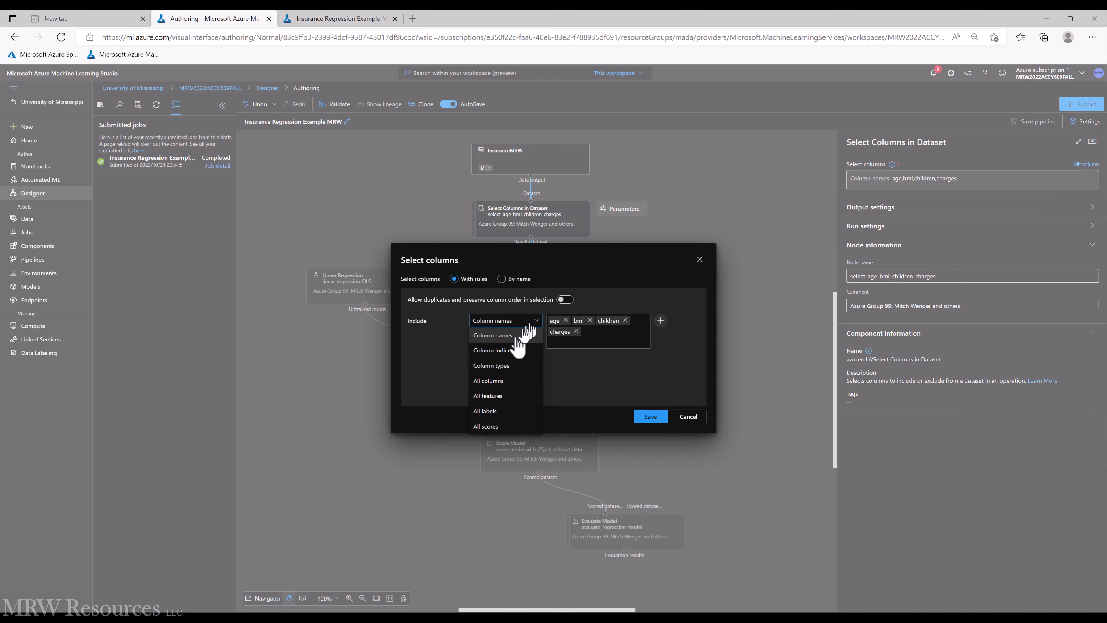
left_click(496, 387)
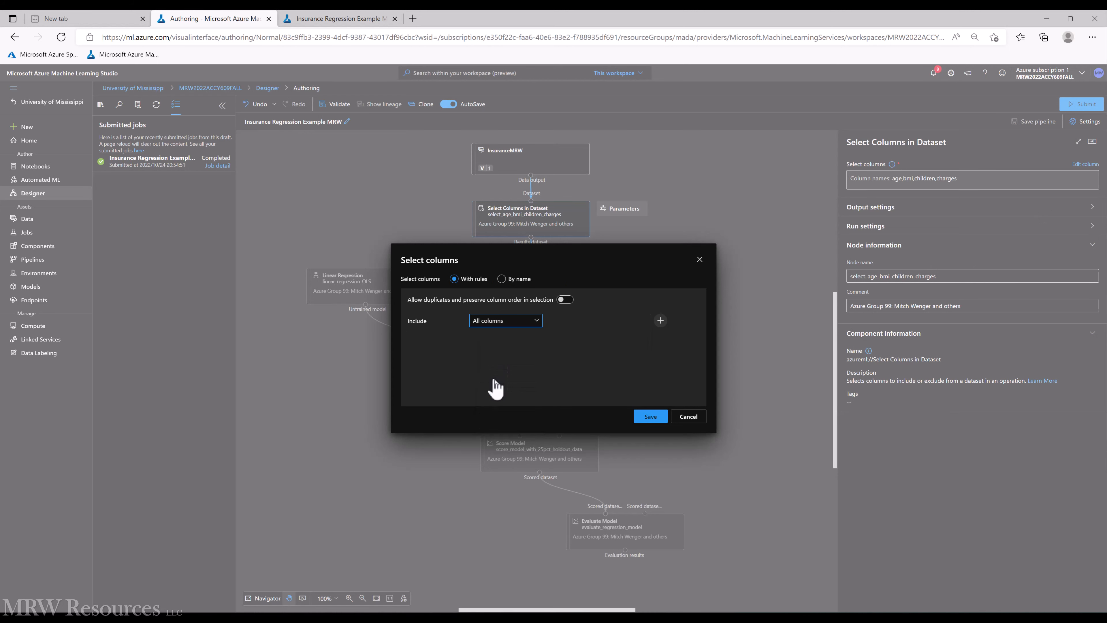
left_click(651, 416)
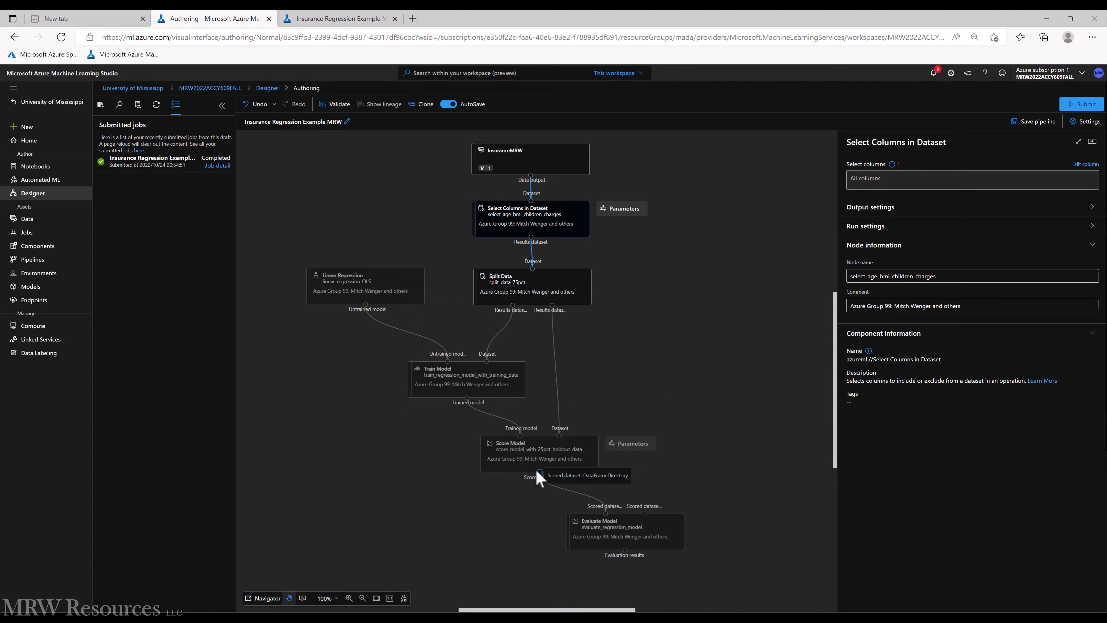
- Check the Train Model node's label column setting and submit the pipeline
left_click(470, 380)
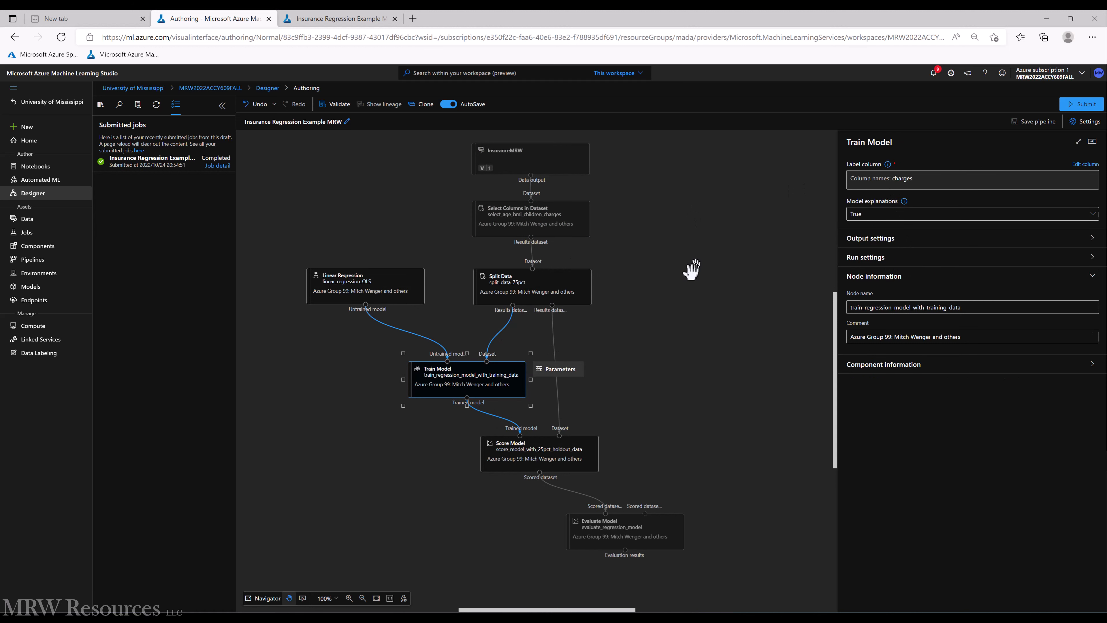
left_click(660, 312)
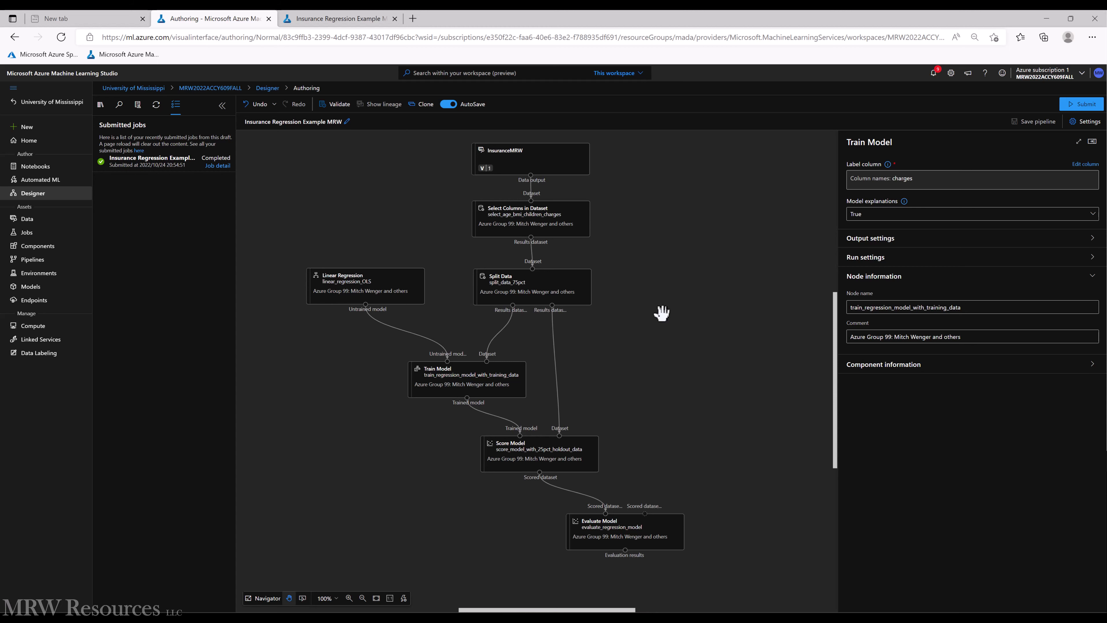
left_click(1077, 109)
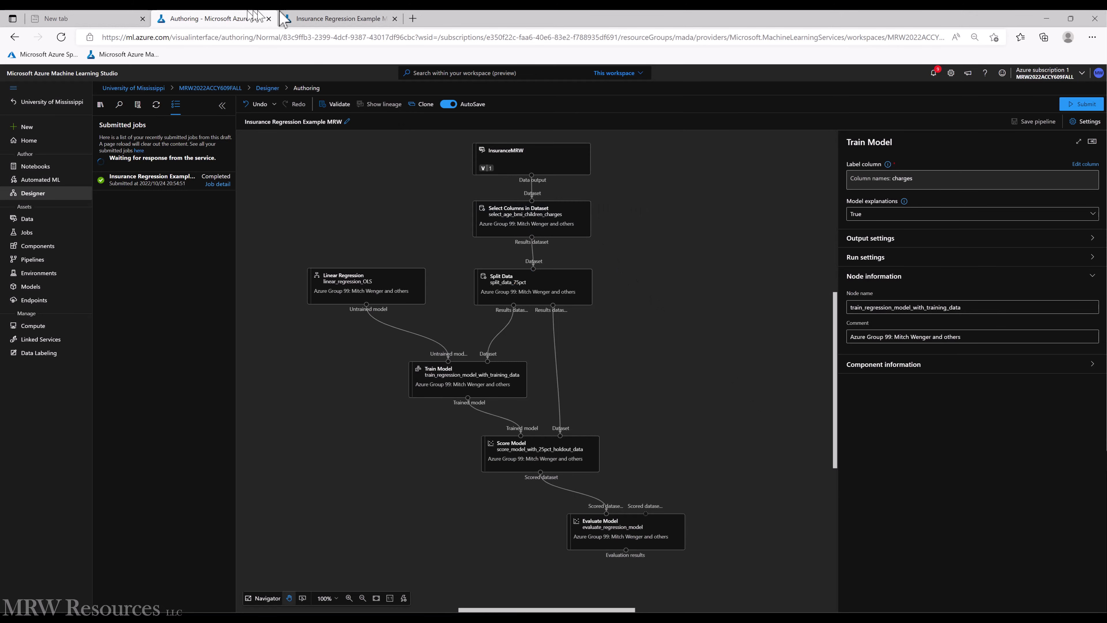
- Open the newest Insurance Regression Example MRW run from the jobs list in the other browser tab
left_click(313, 19)
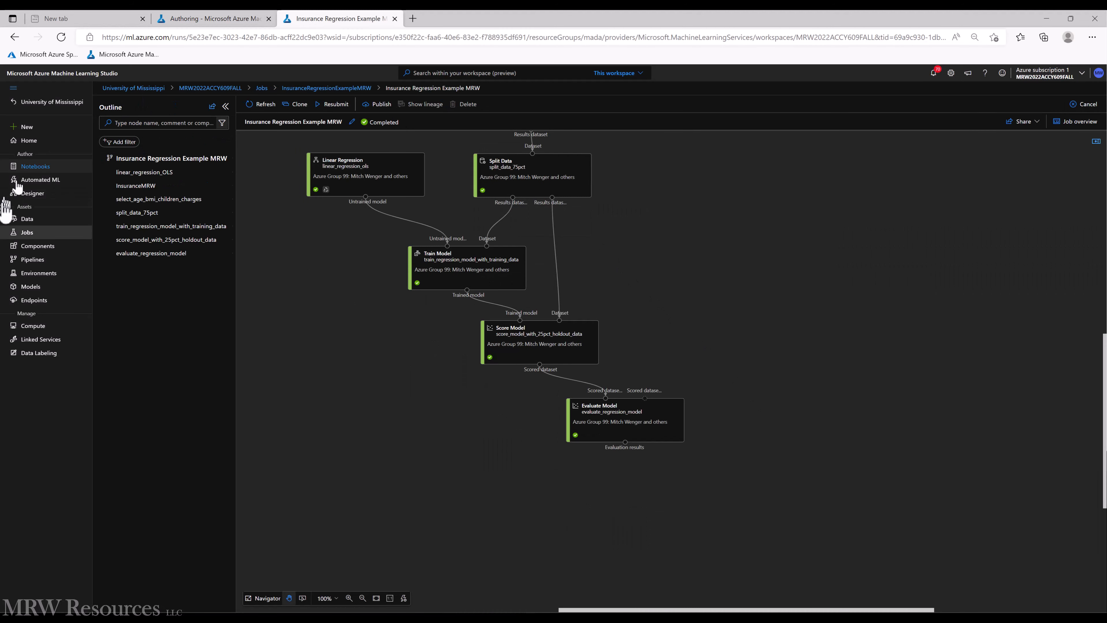
left_click(27, 232)
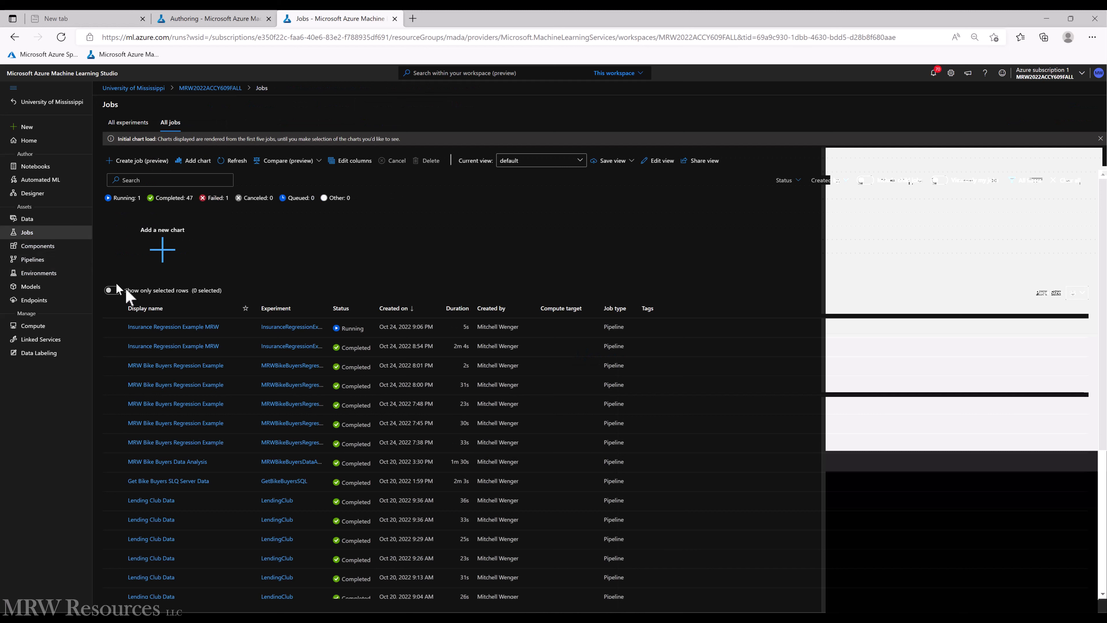
left_click(196, 328)
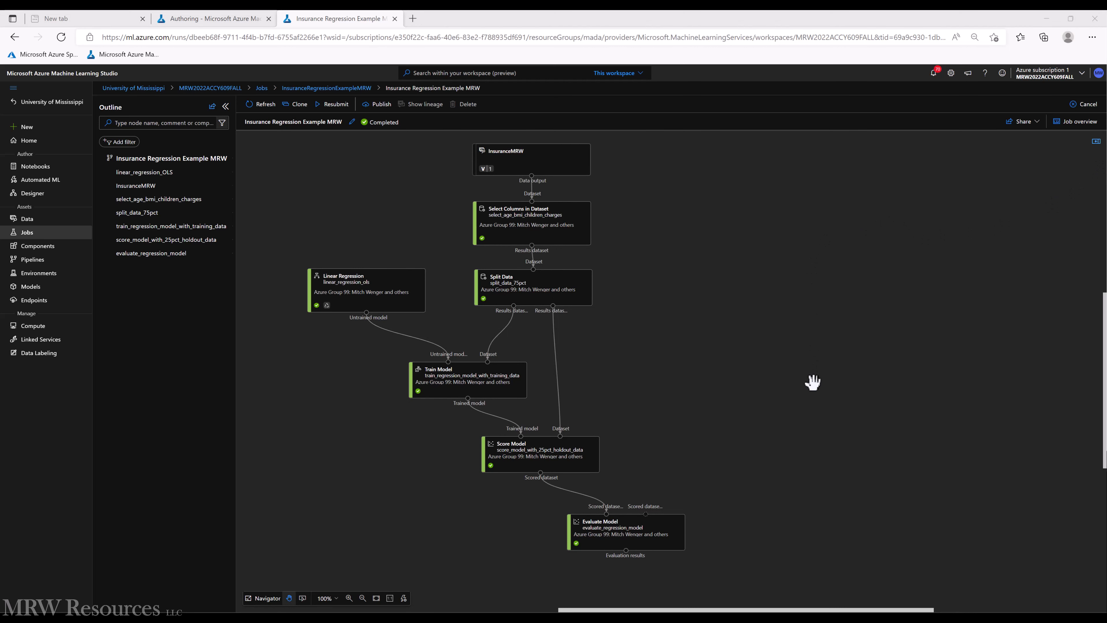
- Preview the Score Model node's scored dataset in the enlarged view and close the preview
mouse_move(528, 216)
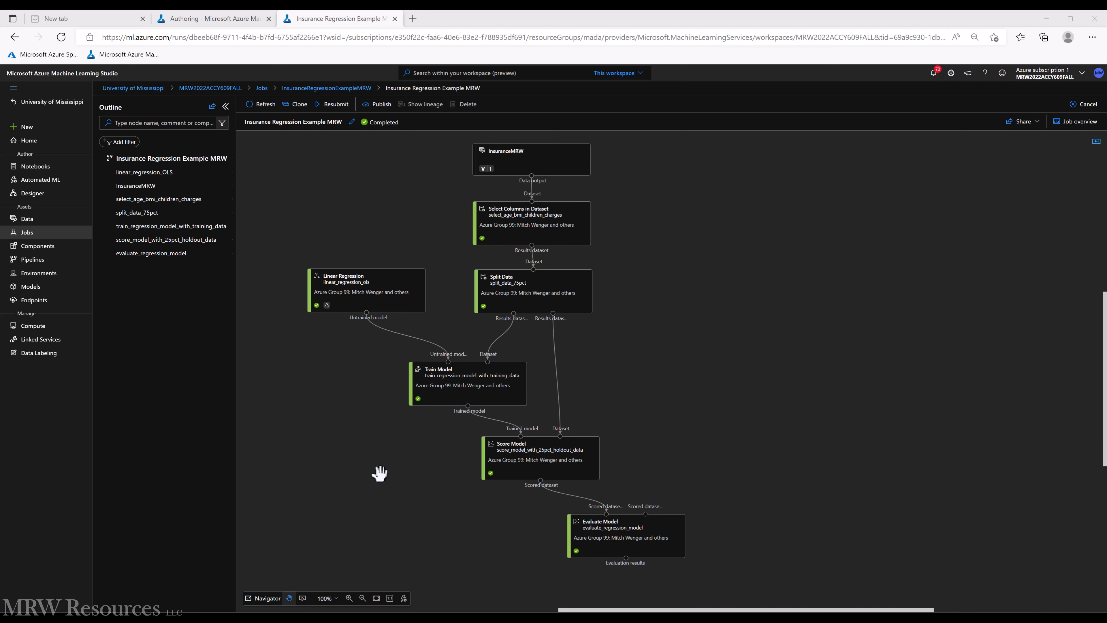
right_click(534, 454)
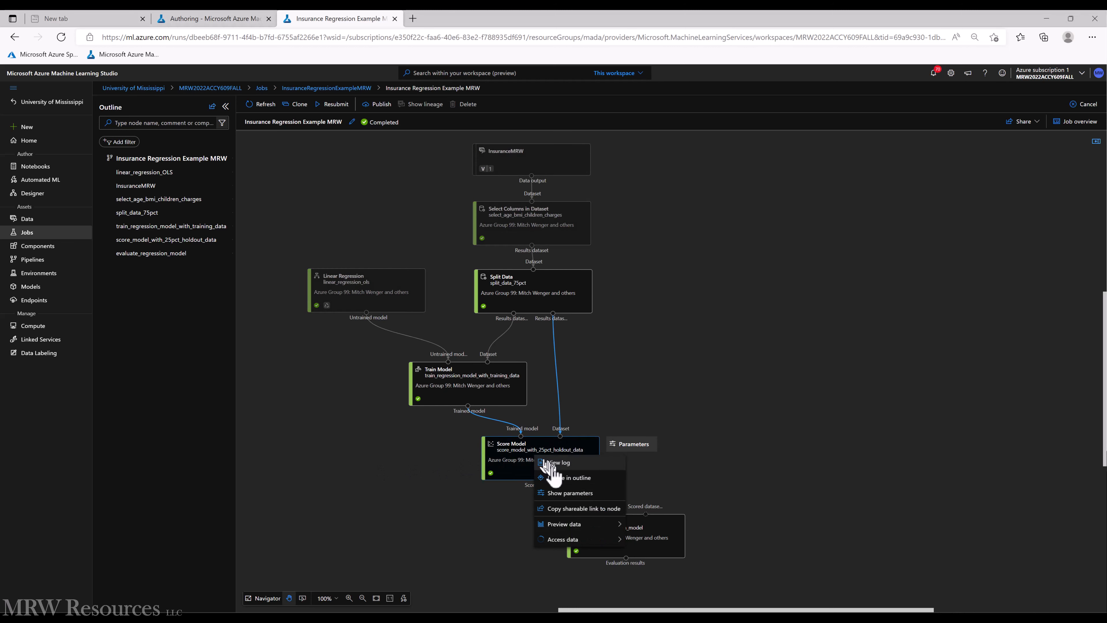
mouse_move(566, 526)
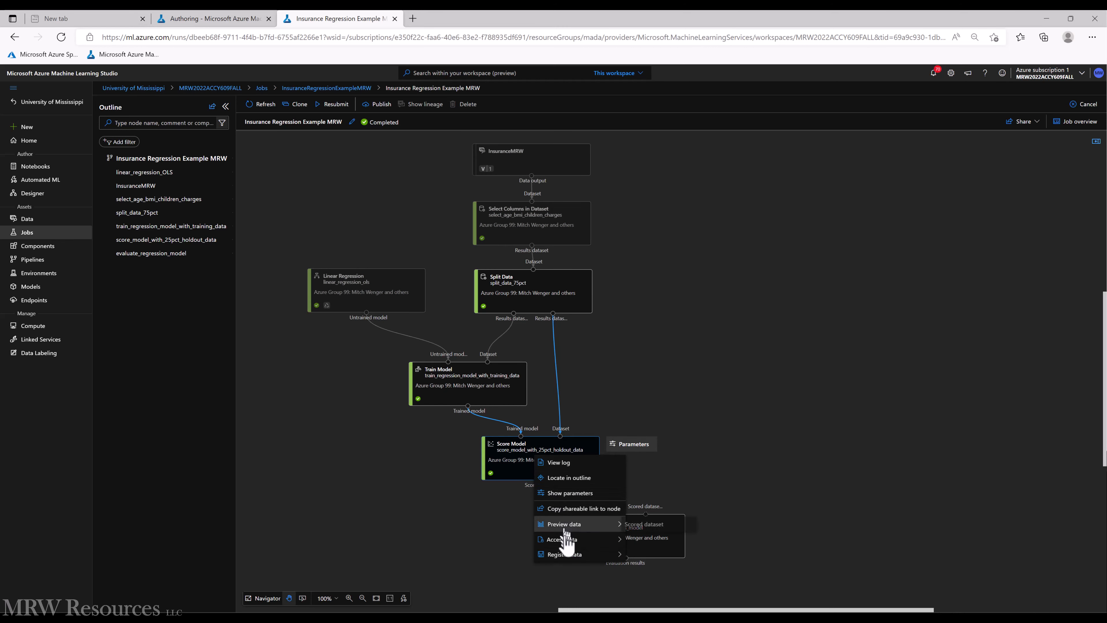
left_click(652, 524)
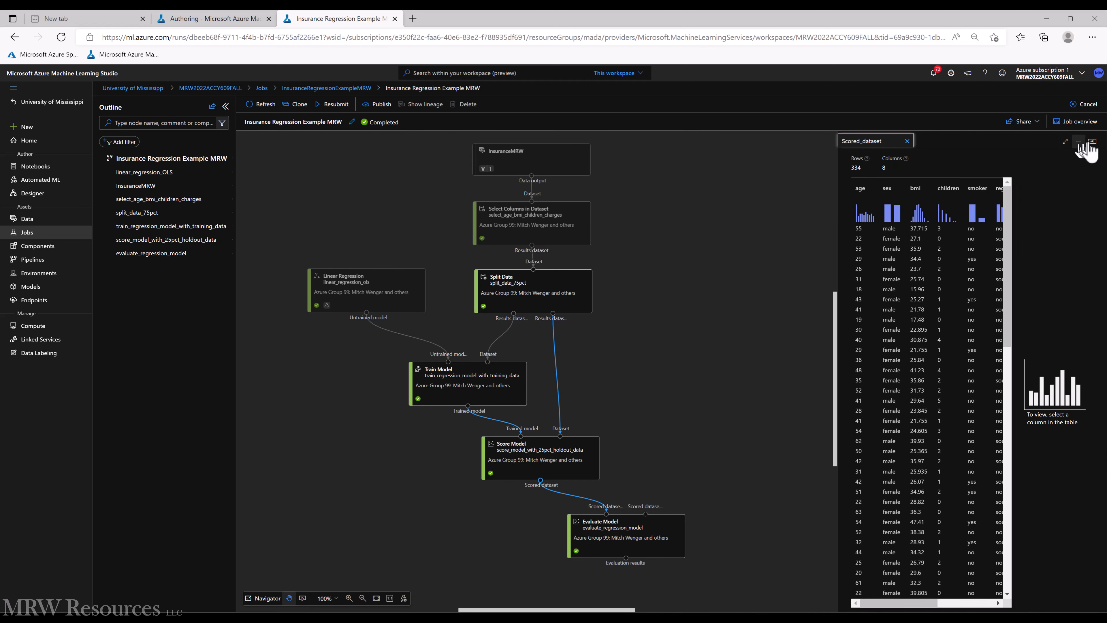
left_click(1065, 141)
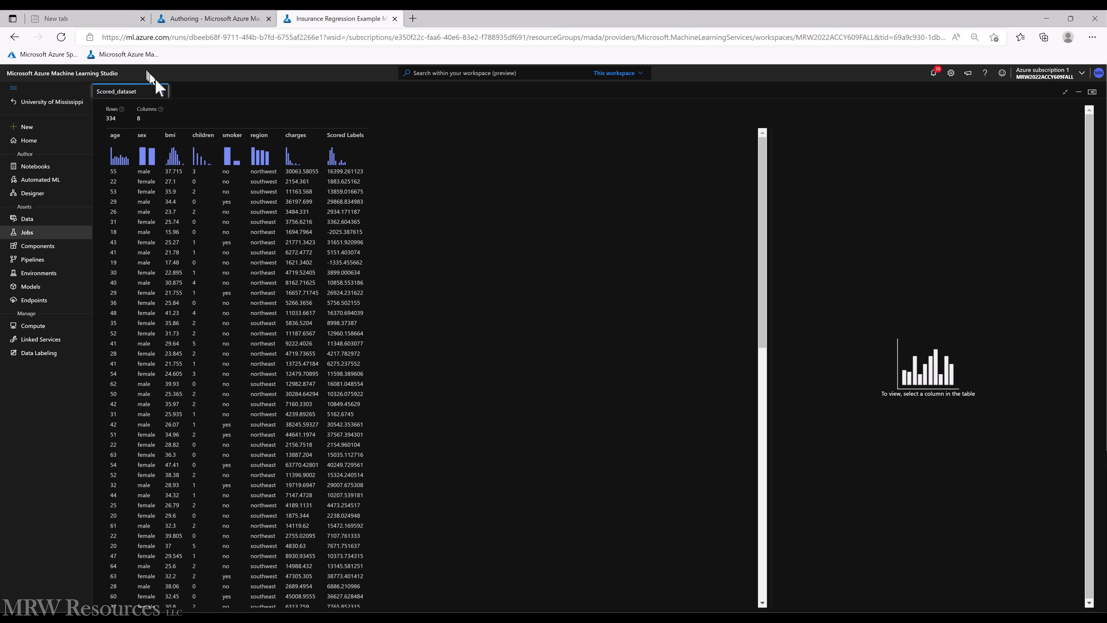
left_click(162, 91)
- Preview the Train Model node's trained model output in the enlarged view and close the preview
left_click(469, 391)
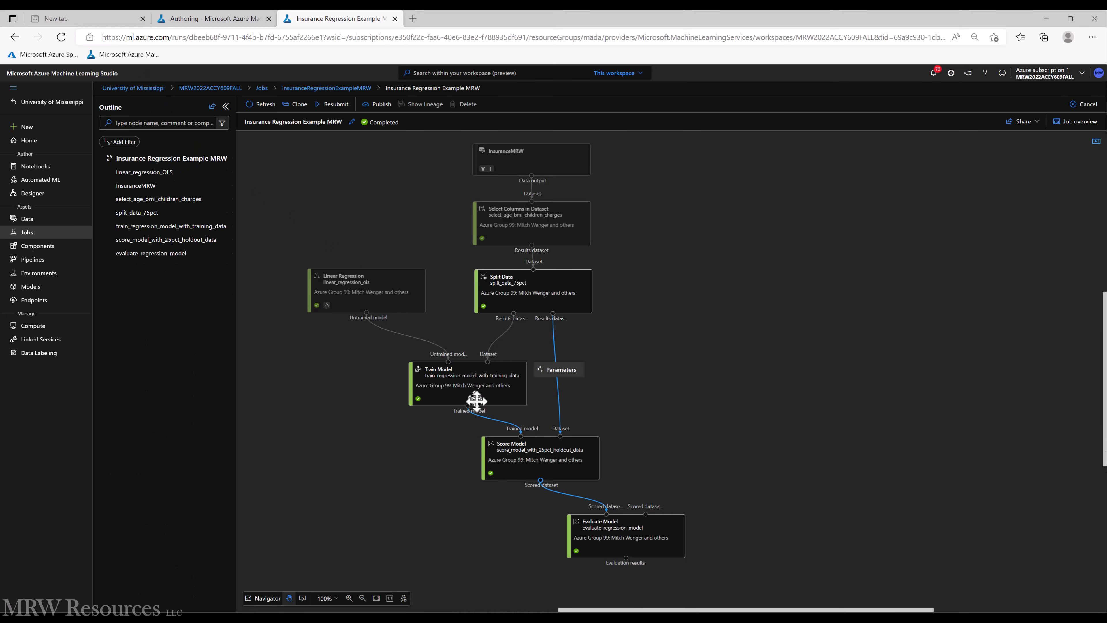
right_click(470, 394)
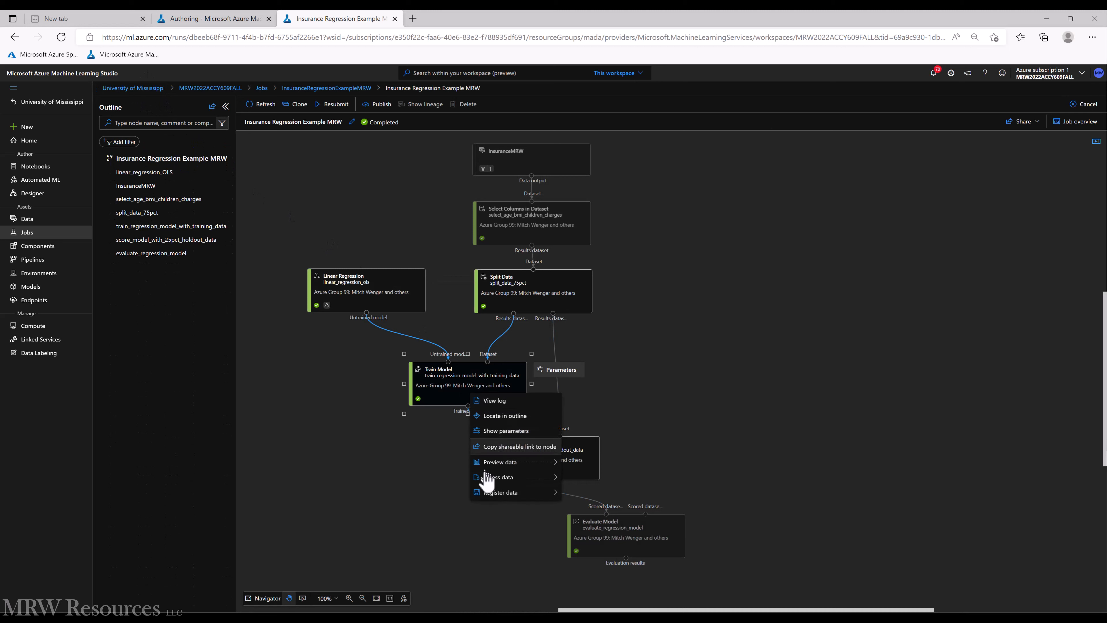
mouse_move(501, 462)
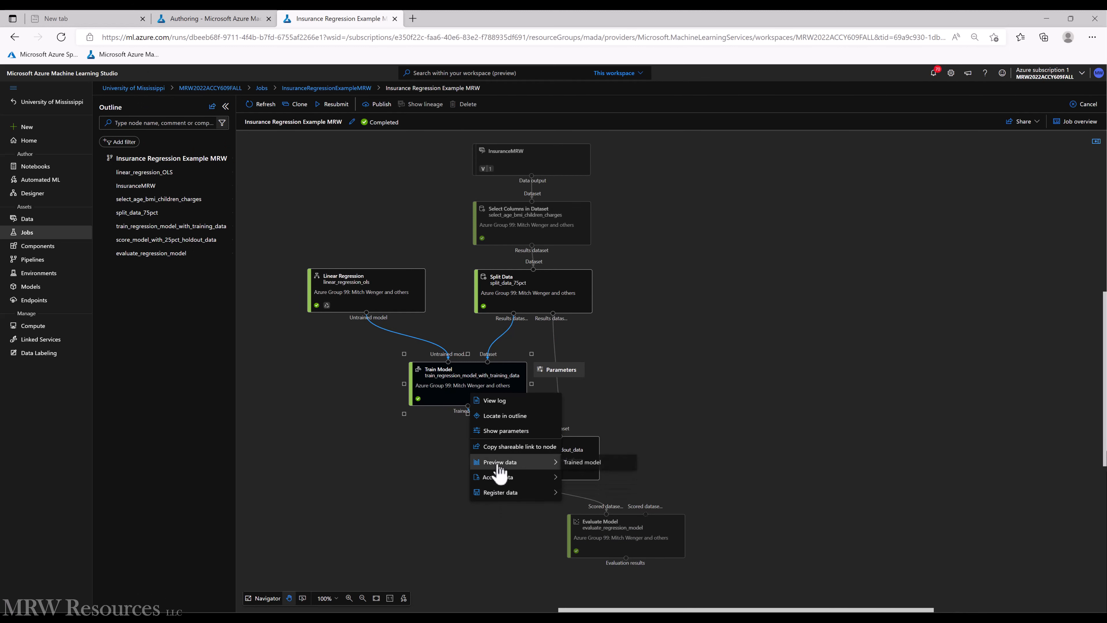
left_click(594, 461)
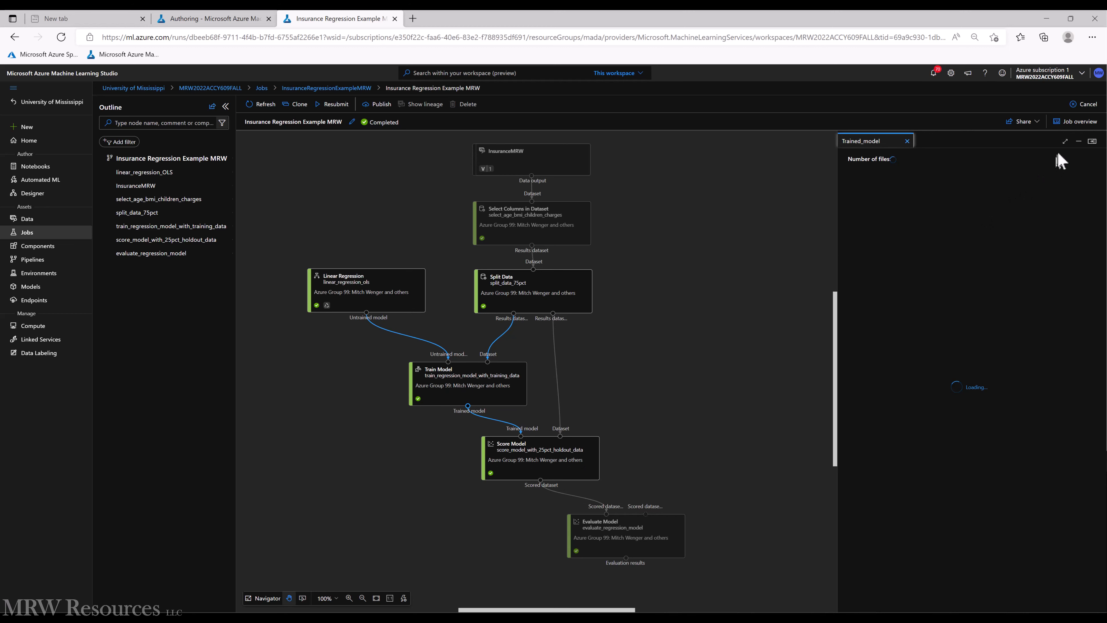
left_click(1065, 141)
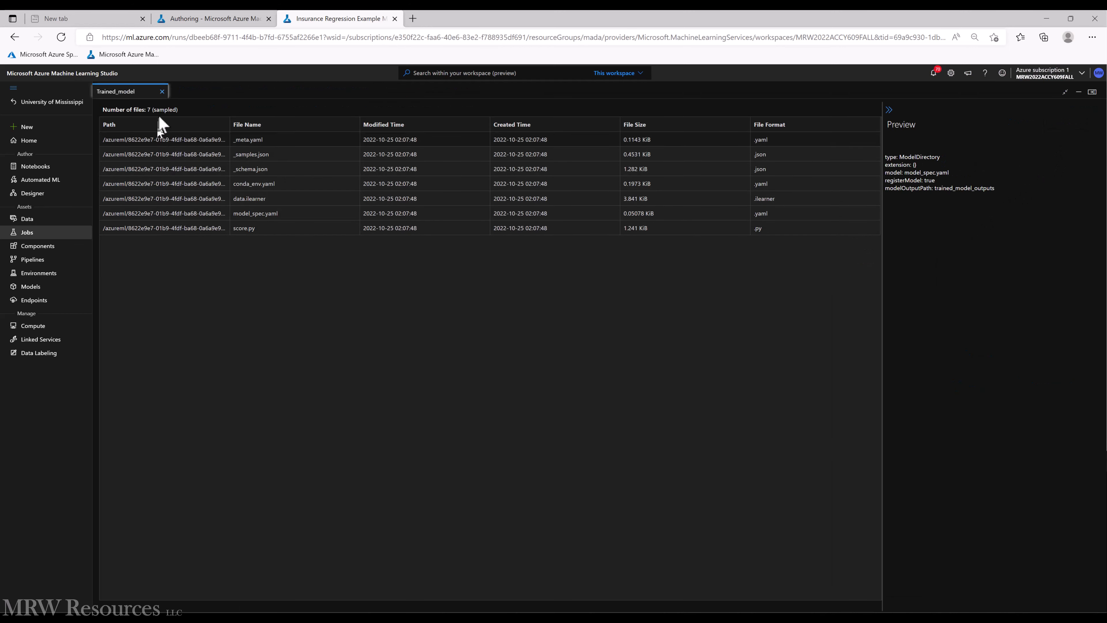
left_click(162, 92)
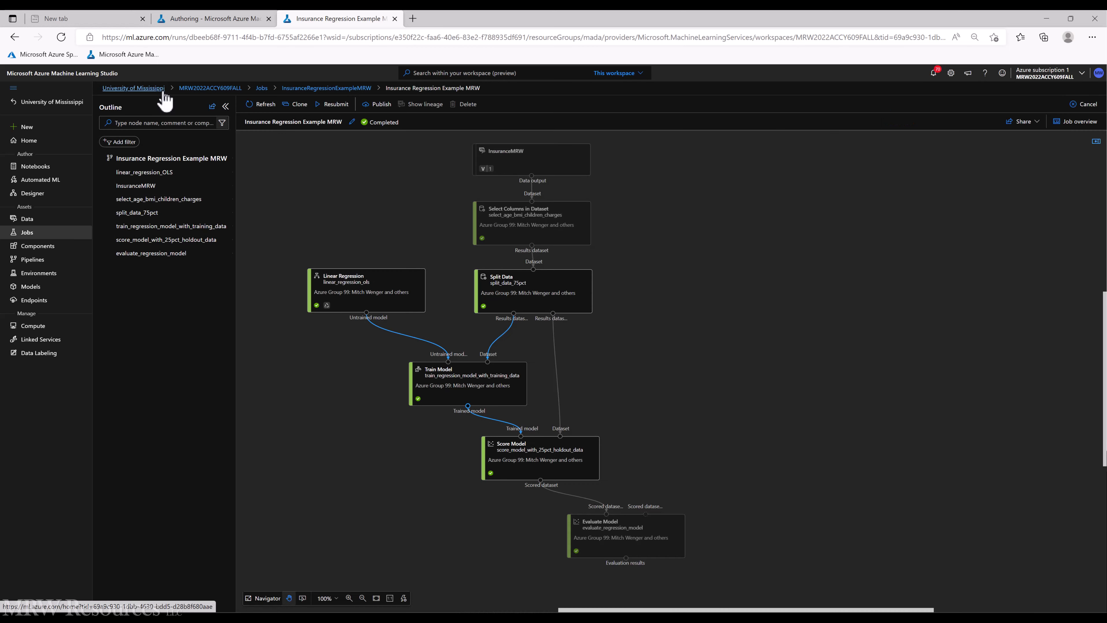
- Examine the Evaluate Model node's evaluation results in the enlarged view and close the preview
left_click(617, 530)
right_click(610, 530)
mouse_move(613, 523)
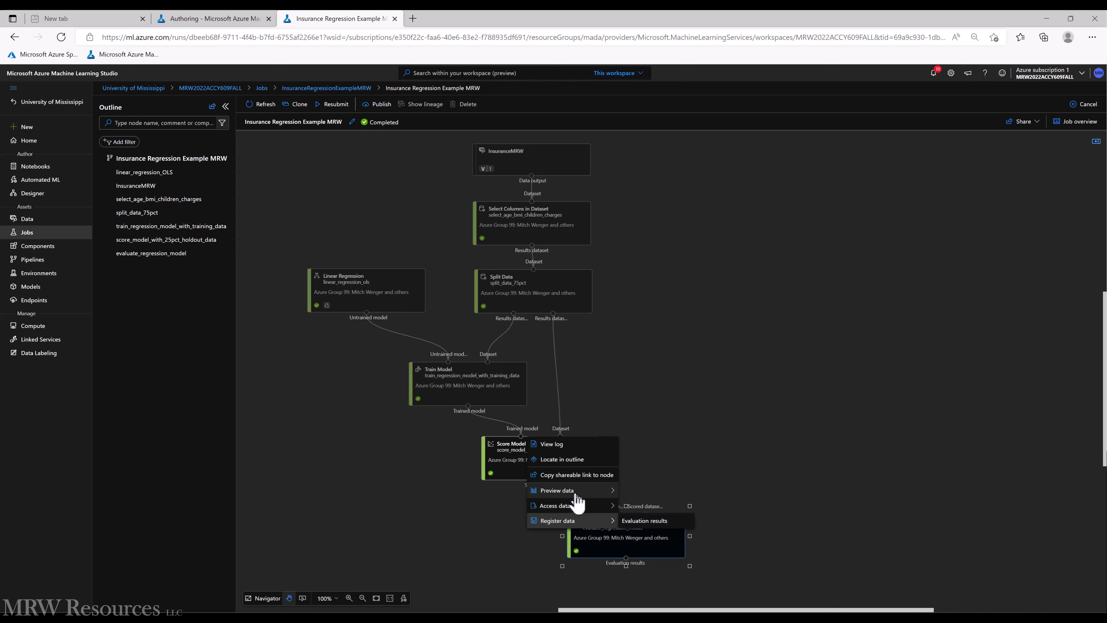
mouse_move(562, 492)
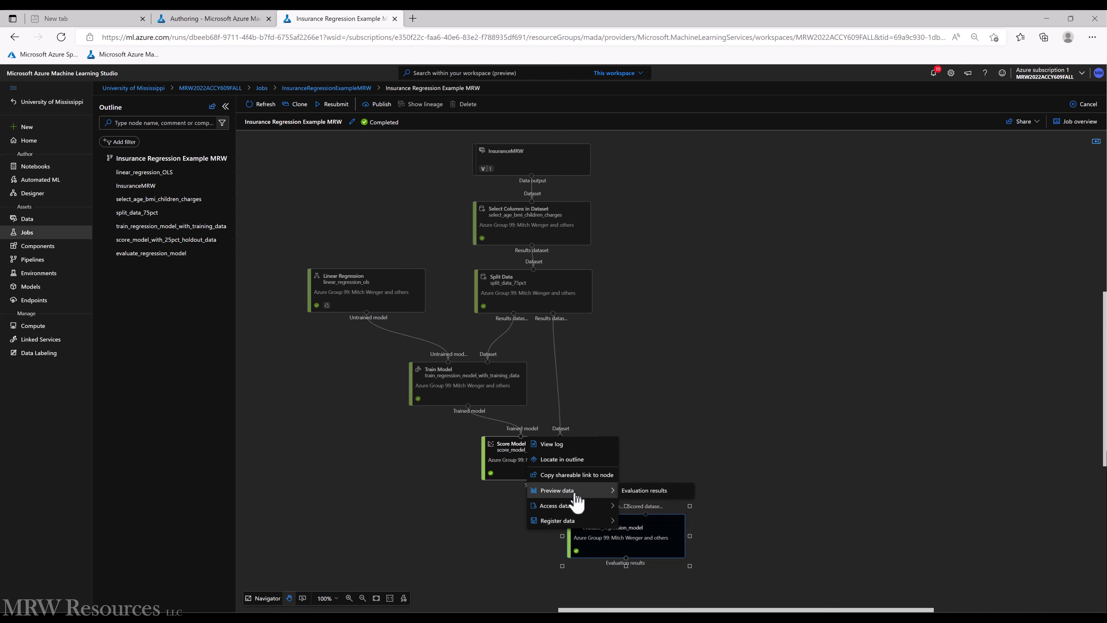
left_click(646, 491)
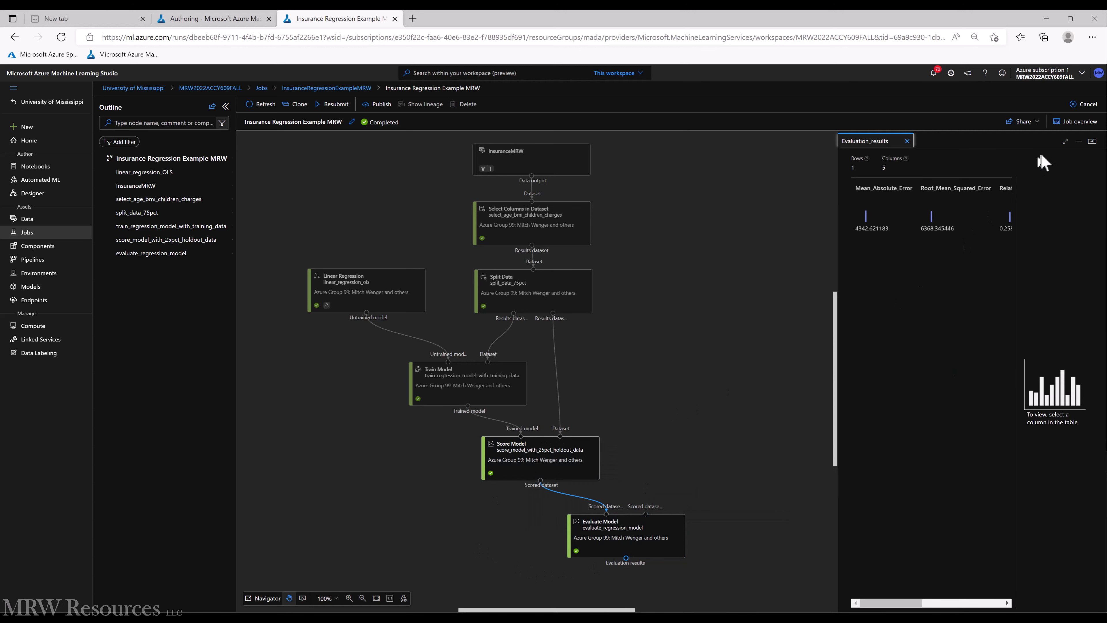
left_click(1064, 143)
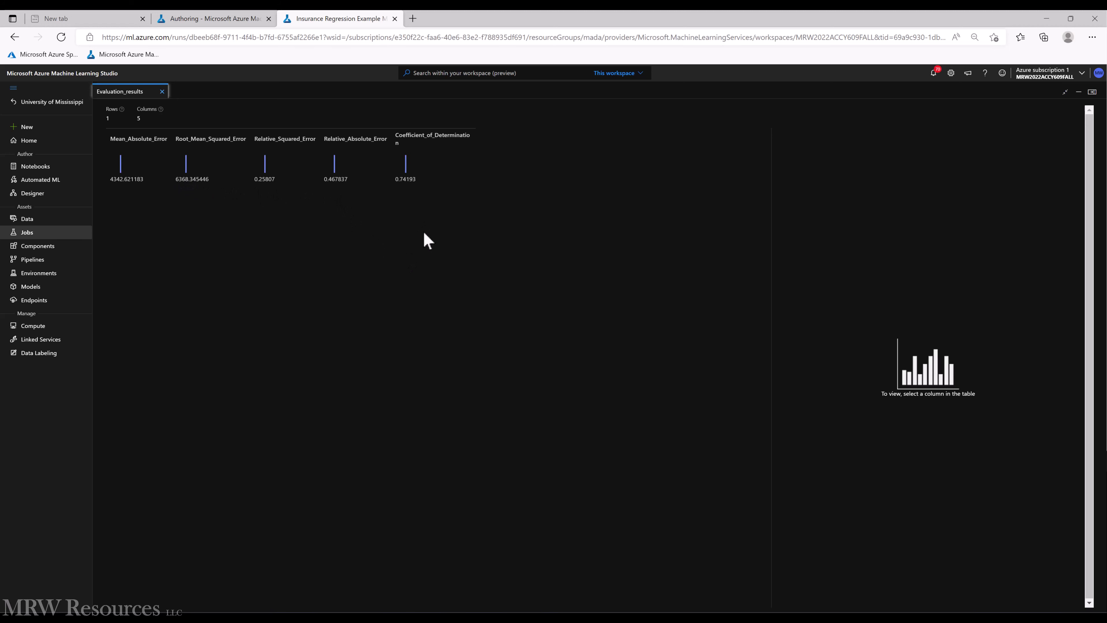
left_click(162, 92)
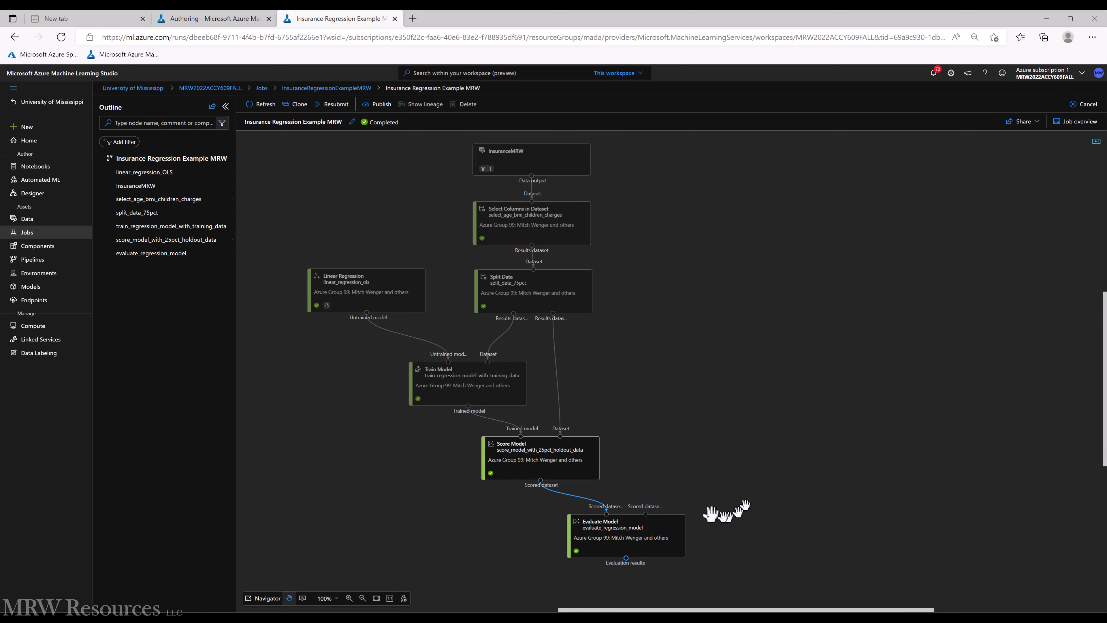
- Reopen the preview of the Evaluate Model node's evaluation results beside the pipeline
right_click(611, 545)
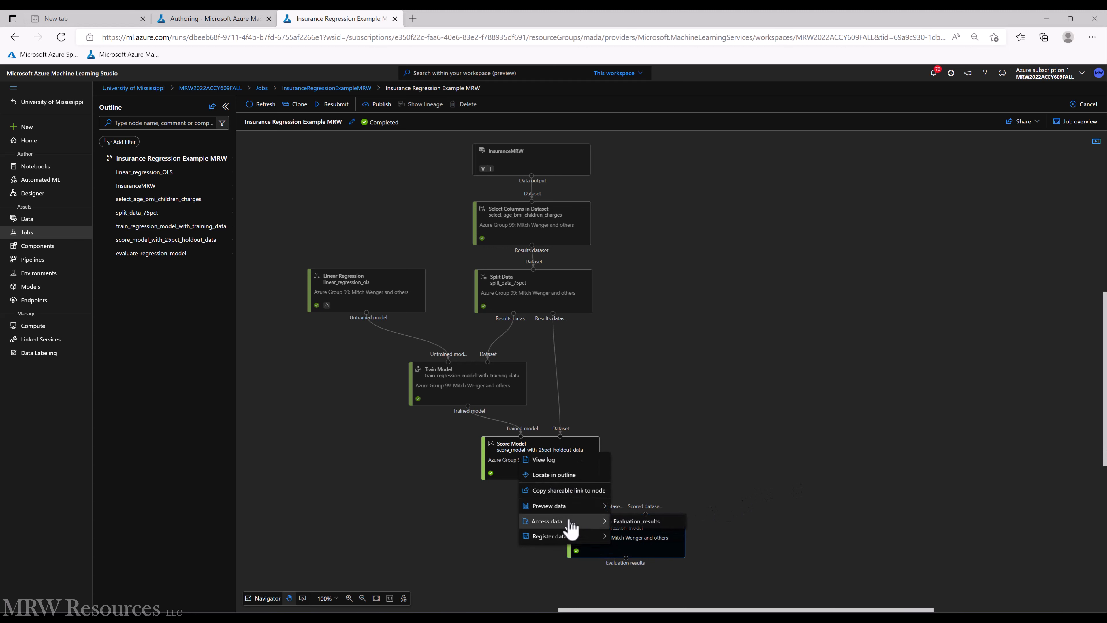
mouse_move(556, 507)
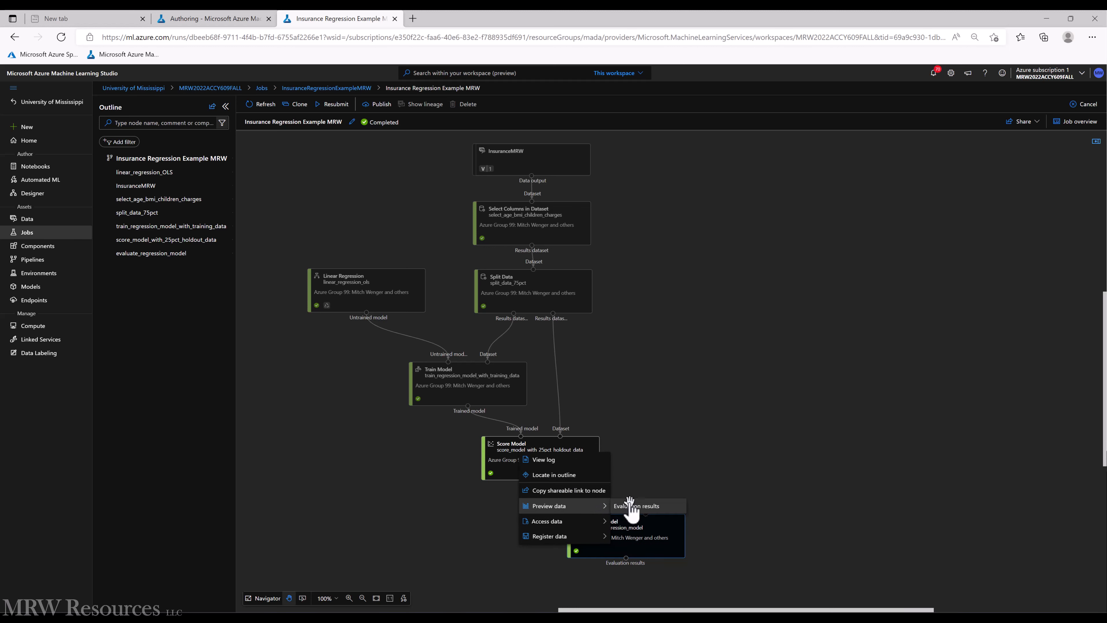
left_click(629, 506)
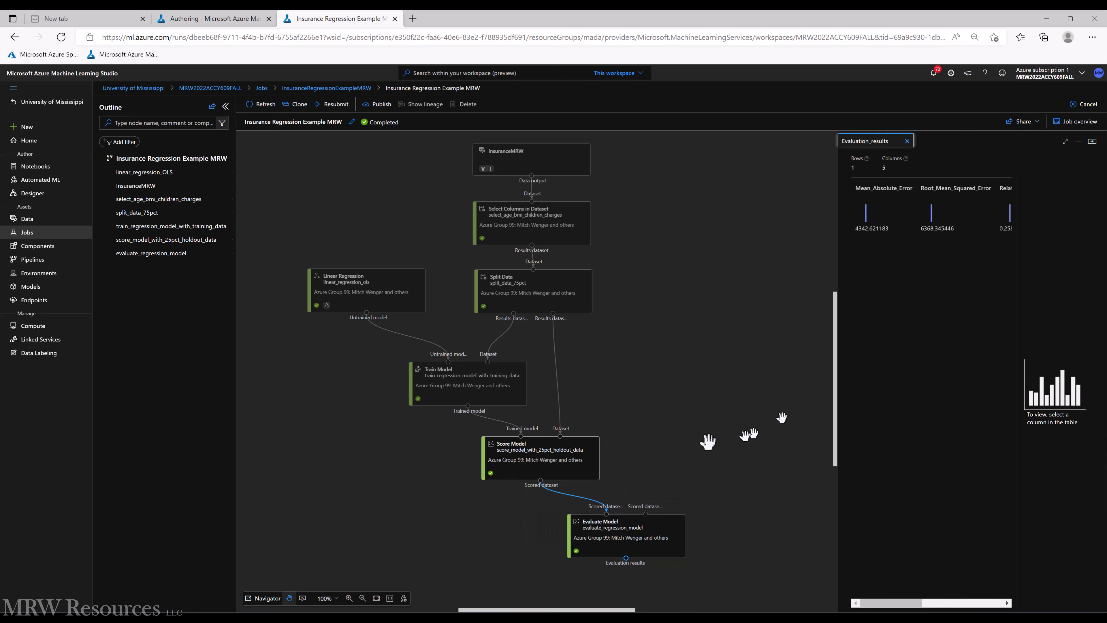
- Preview the Score Model node's scored dataset alongside the evaluation results and enlarge the preview
right_click(531, 453)
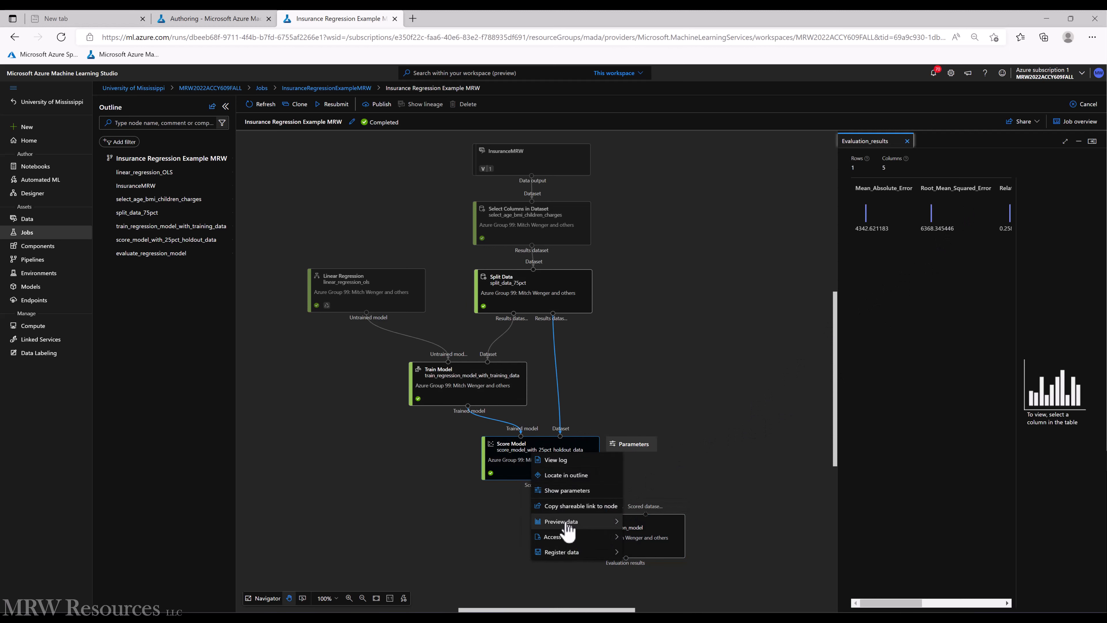
mouse_move(599, 523)
left_click(641, 522)
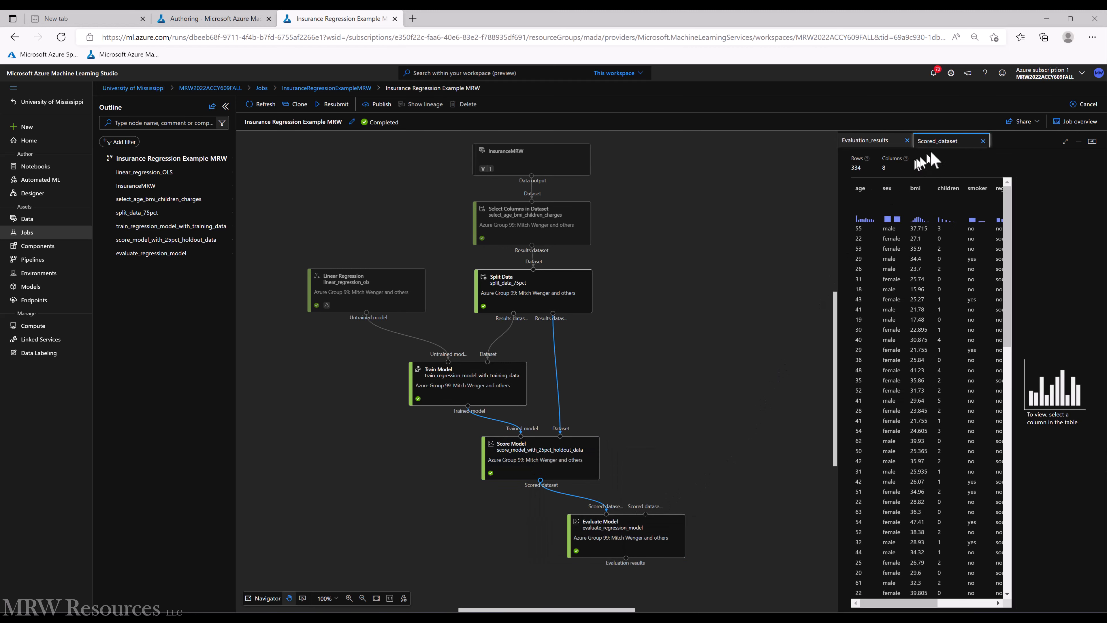
left_click(1066, 141)
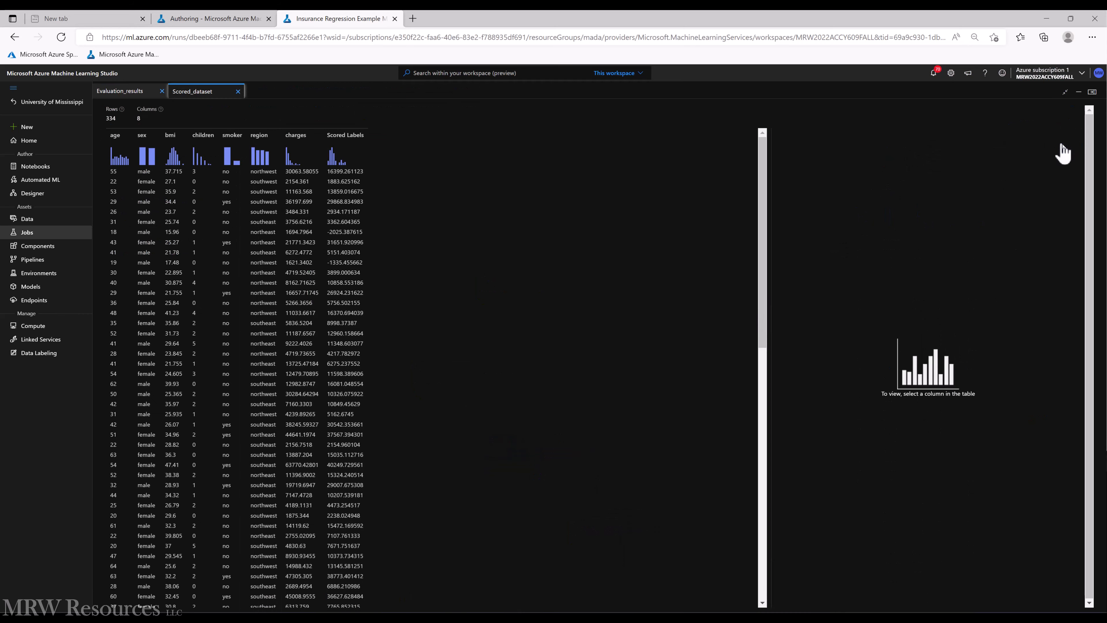